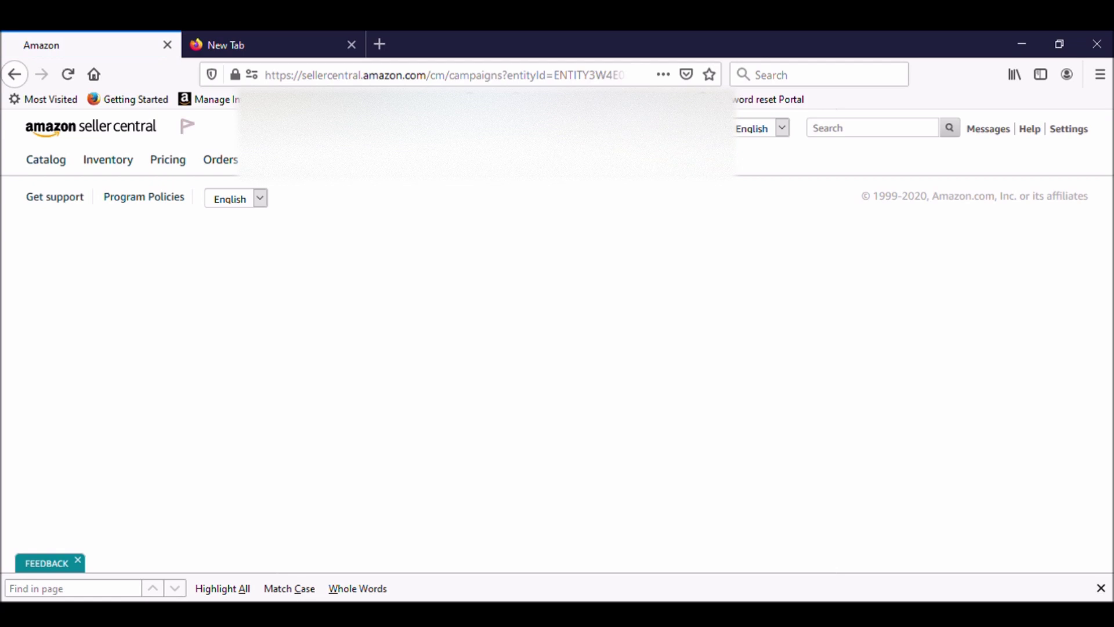
# Step: Start creating a new advertising campaign of the Sponsored Products type
pyautogui.scroll(-5, 925, 338)
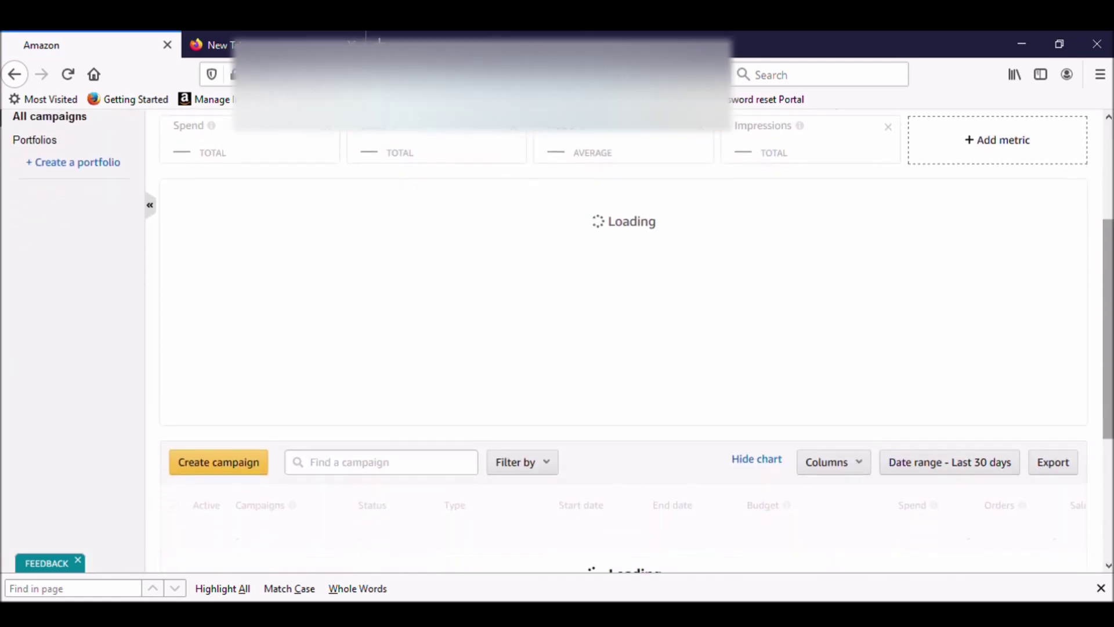
pyautogui.click(241, 396)
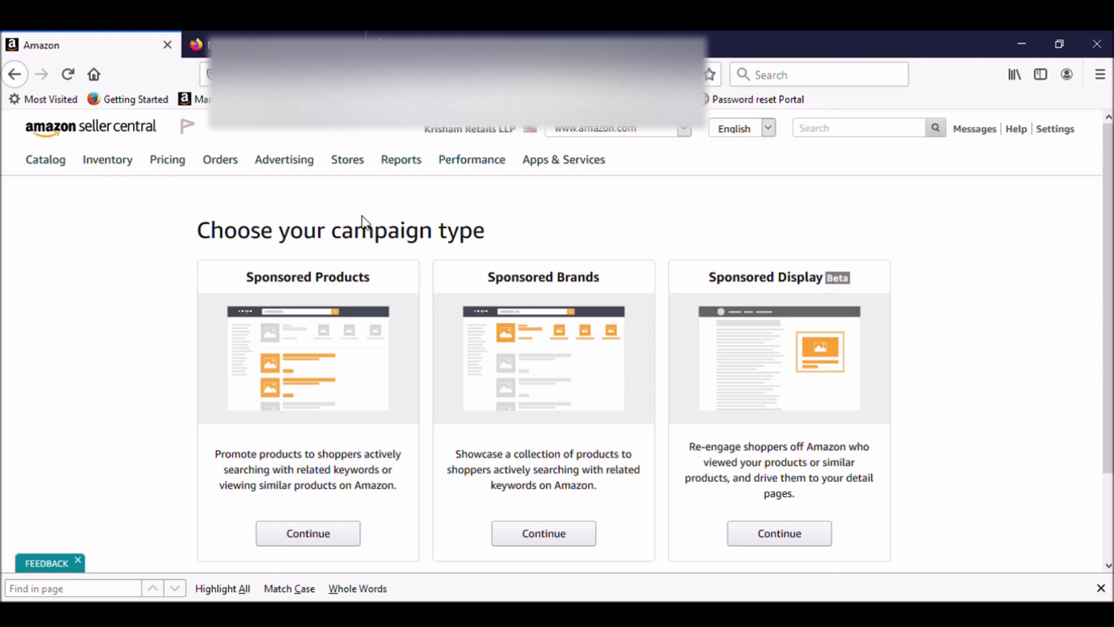
pyautogui.click(312, 540)
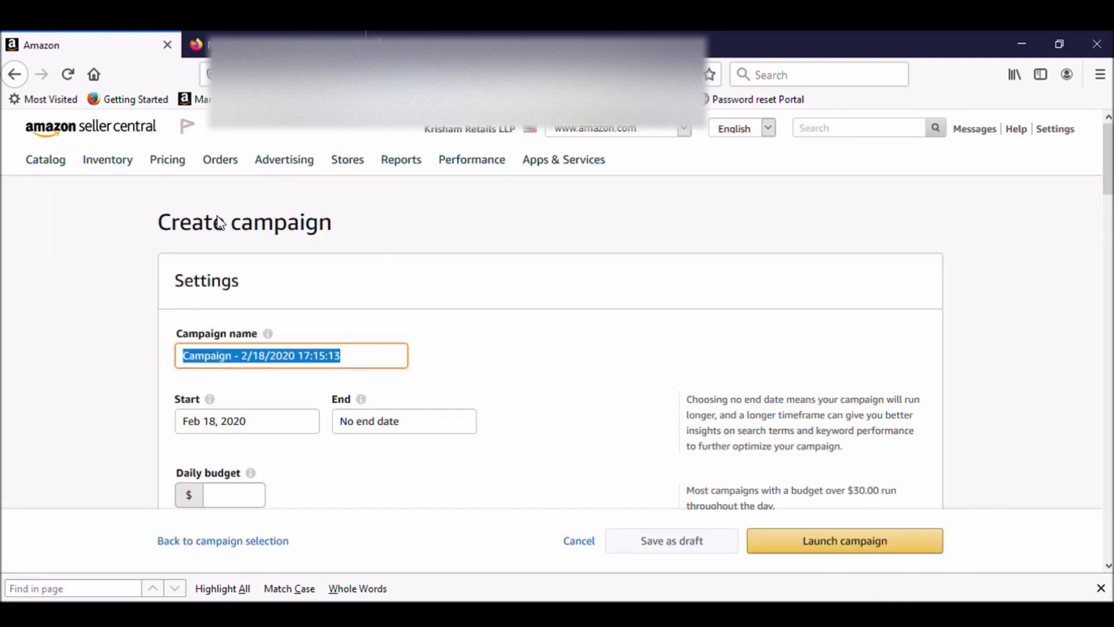
# Step: Name the campaign "Standard 4959" and set its daily budget to $2
pyautogui.click(368, 363)
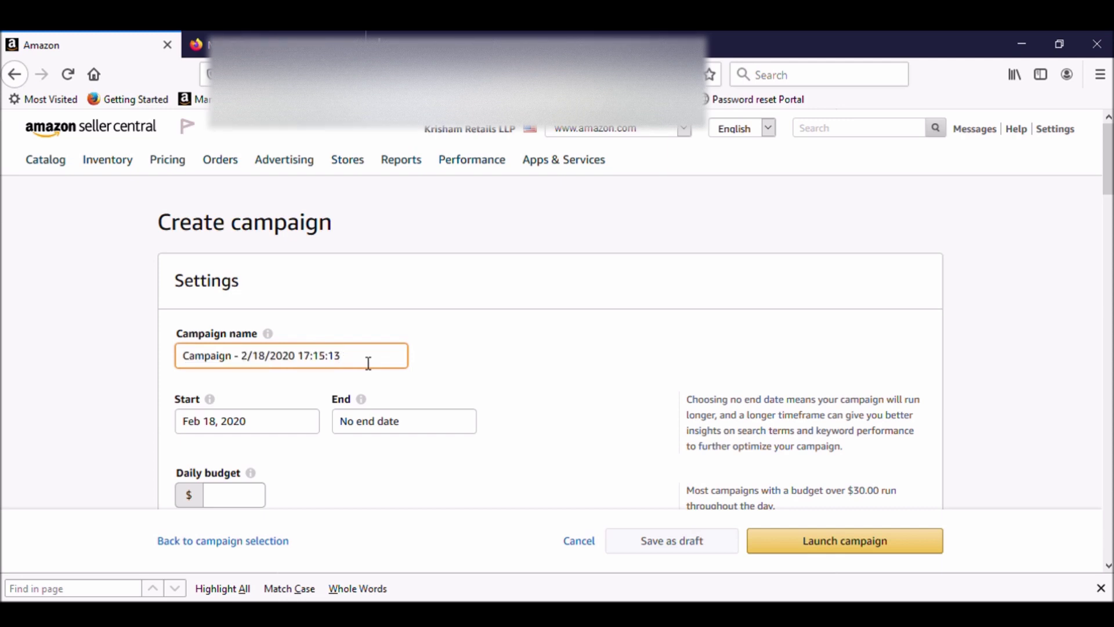
pyautogui.moveTo(368, 363); pyautogui.dragTo(160, 369)
pyautogui.press('BackSpace')
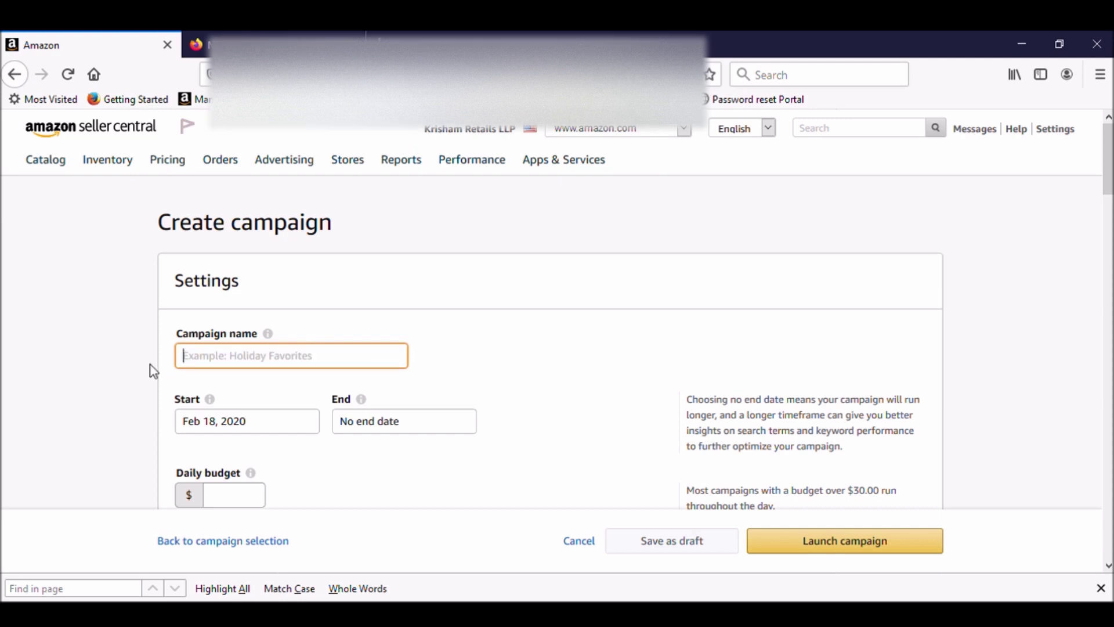
pyautogui.click(150, 365)
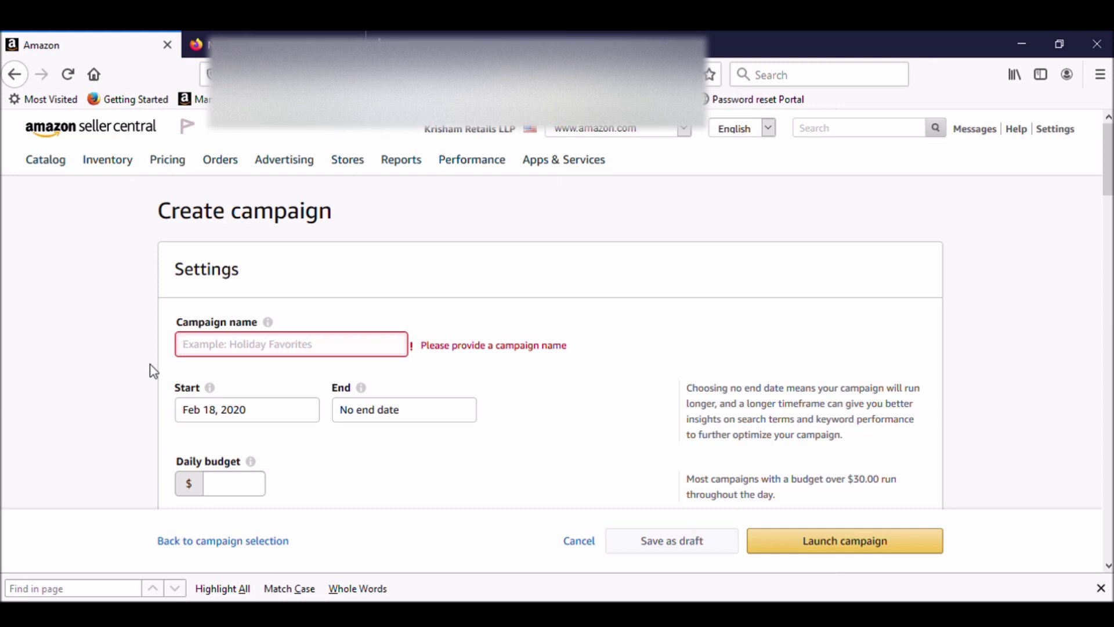
pyautogui.write('Stand')
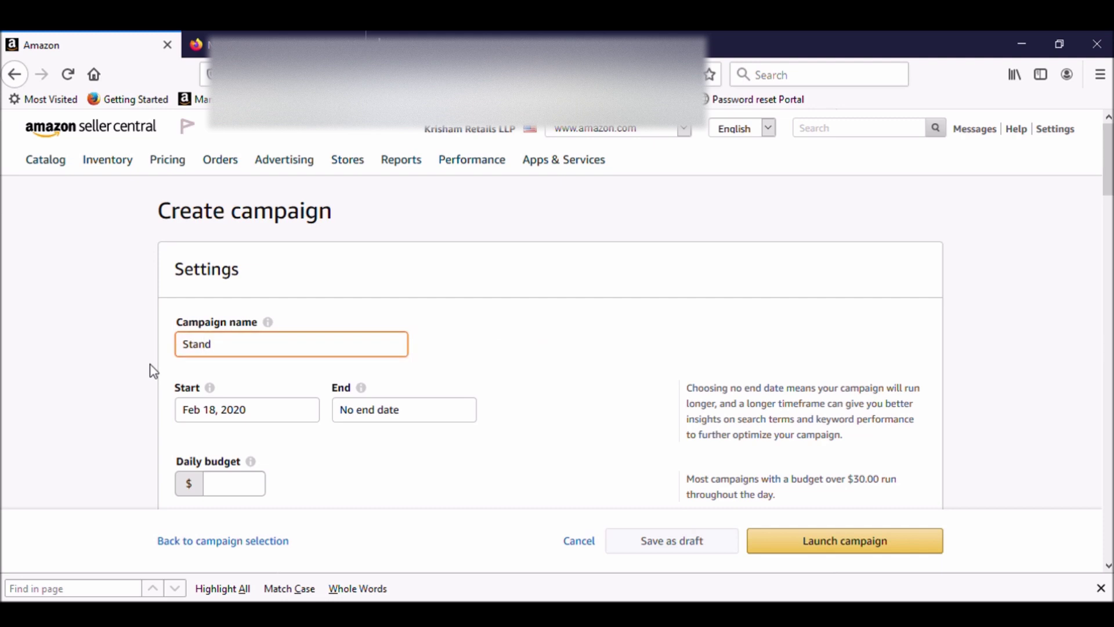
pyautogui.write('ard 4959')
pyautogui.click(223, 490)
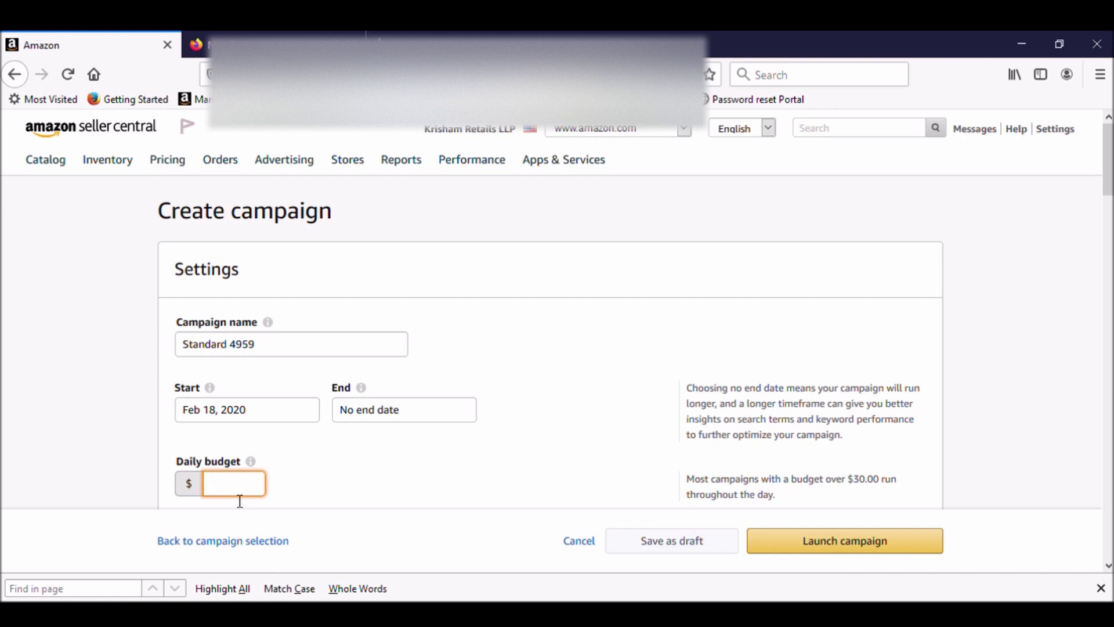
pyautogui.write('2')
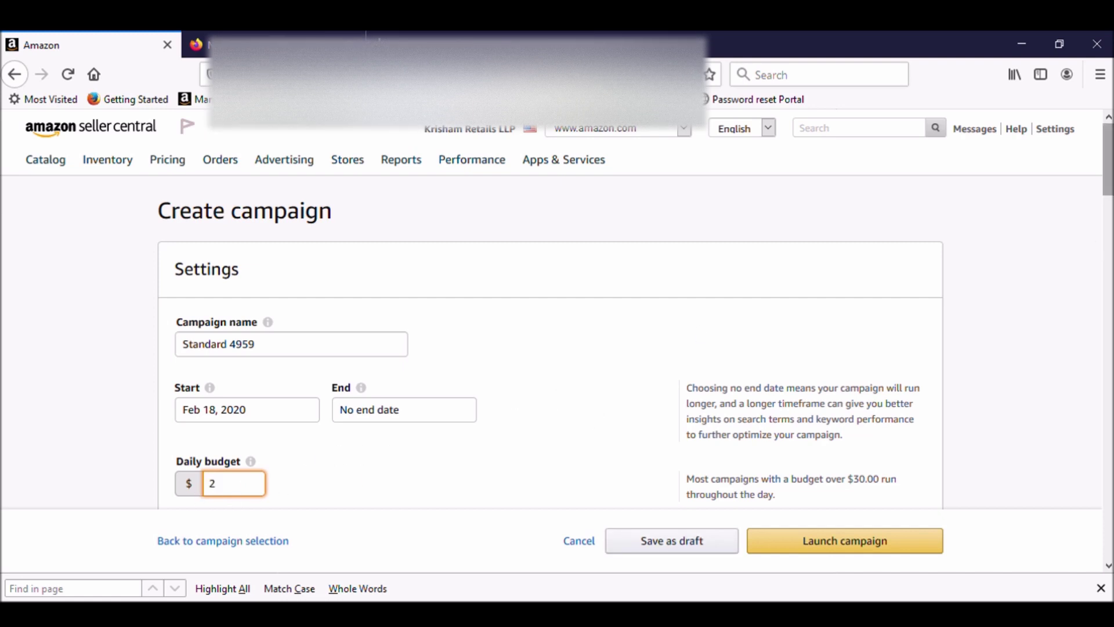
# Step: Add the pink 15.6 inch Laptop Bags Sleeve Notebook Case to the ad group's products
pyautogui.scroll(-4, 758, 149)
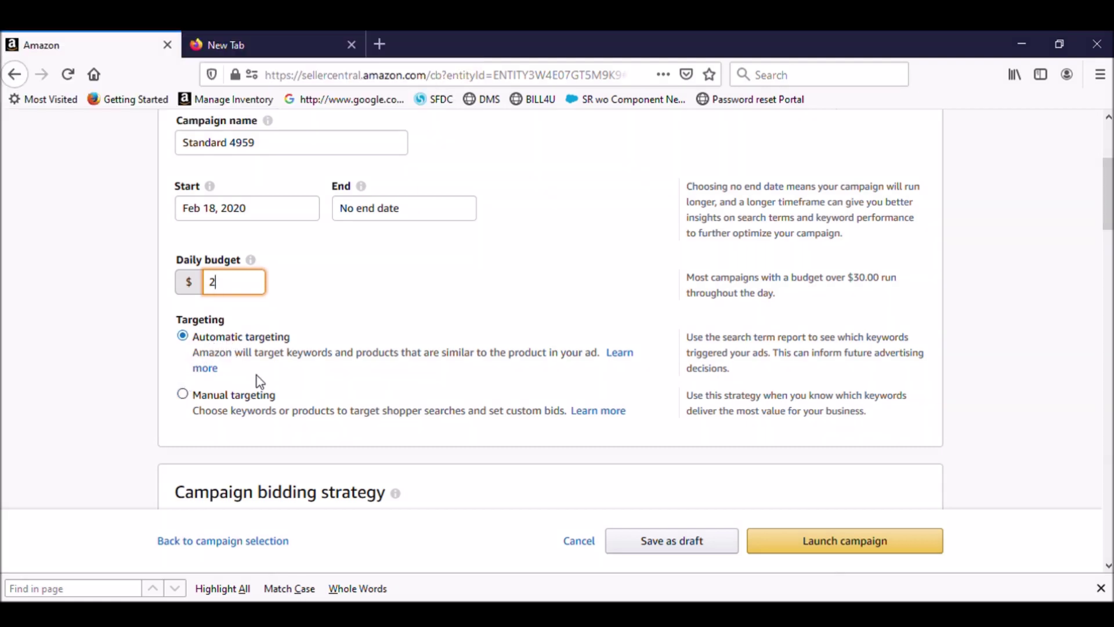
pyautogui.moveTo(1108, 193); pyautogui.dragTo(1108, 234)
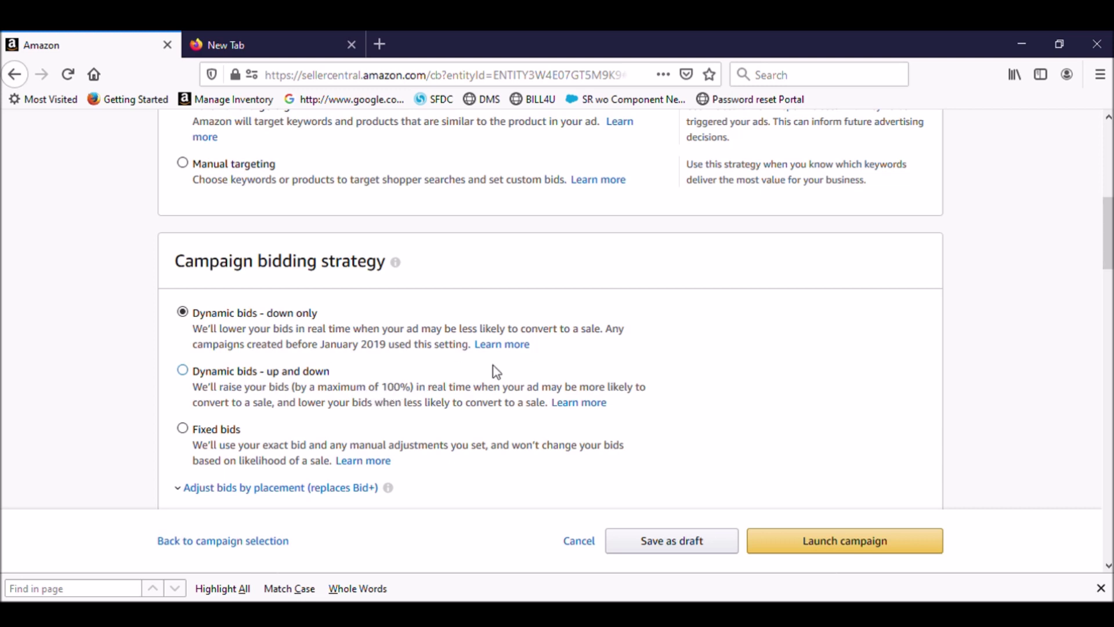
pyautogui.moveTo(1110, 253); pyautogui.dragTo(1110, 324)
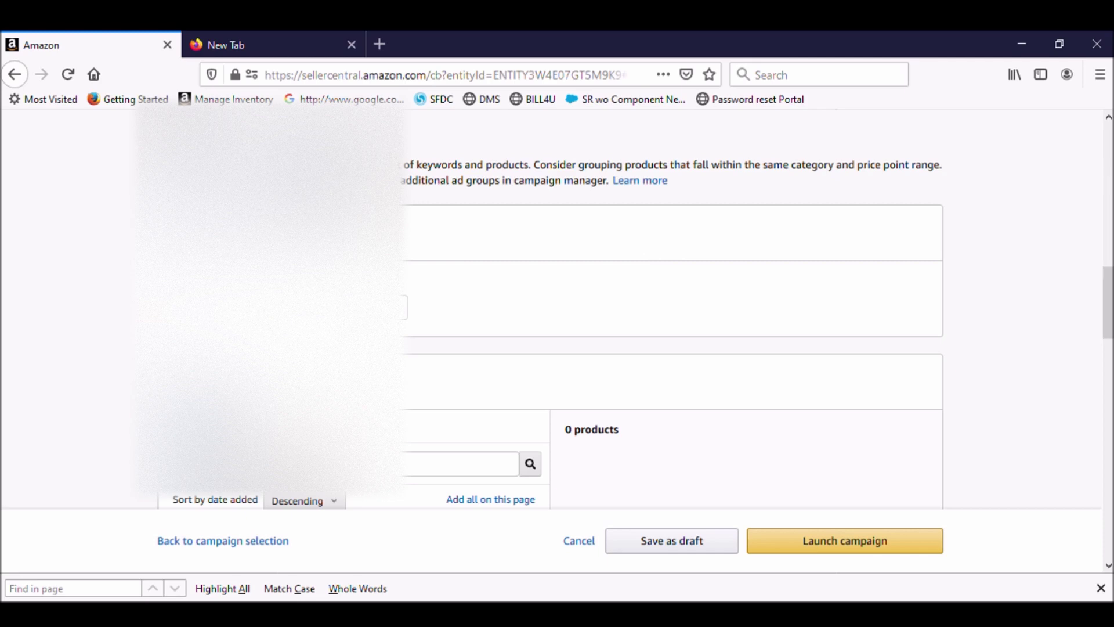
pyautogui.click(403, 307)
pyautogui.moveTo(1110, 289); pyautogui.dragTo(1111, 352)
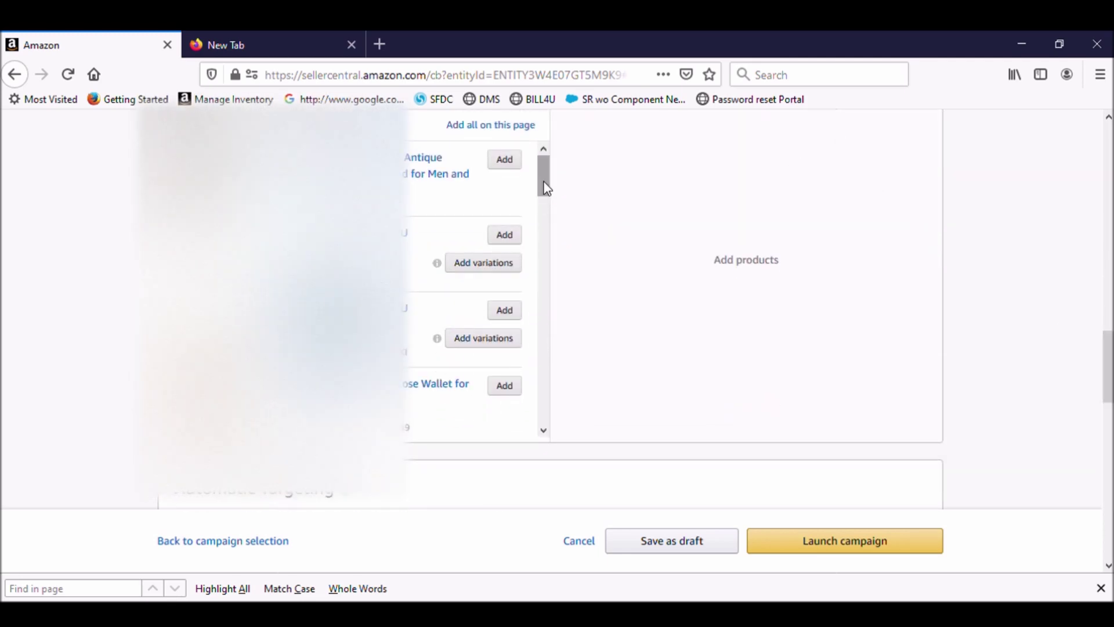
pyautogui.moveTo(543, 194); pyautogui.dragTo(544, 226)
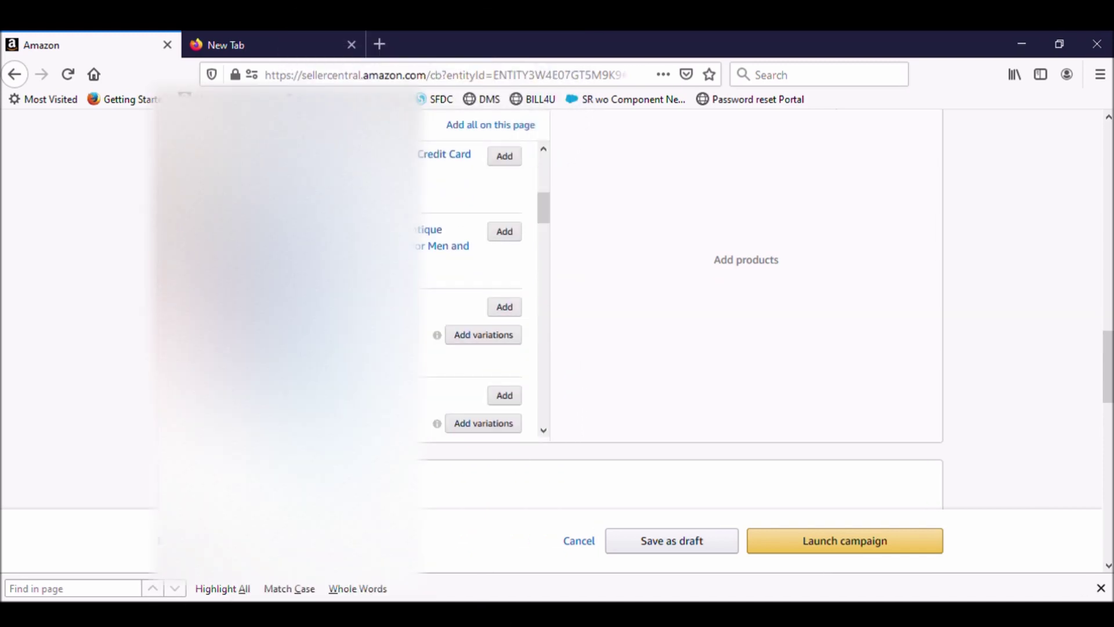
pyautogui.click(504, 307)
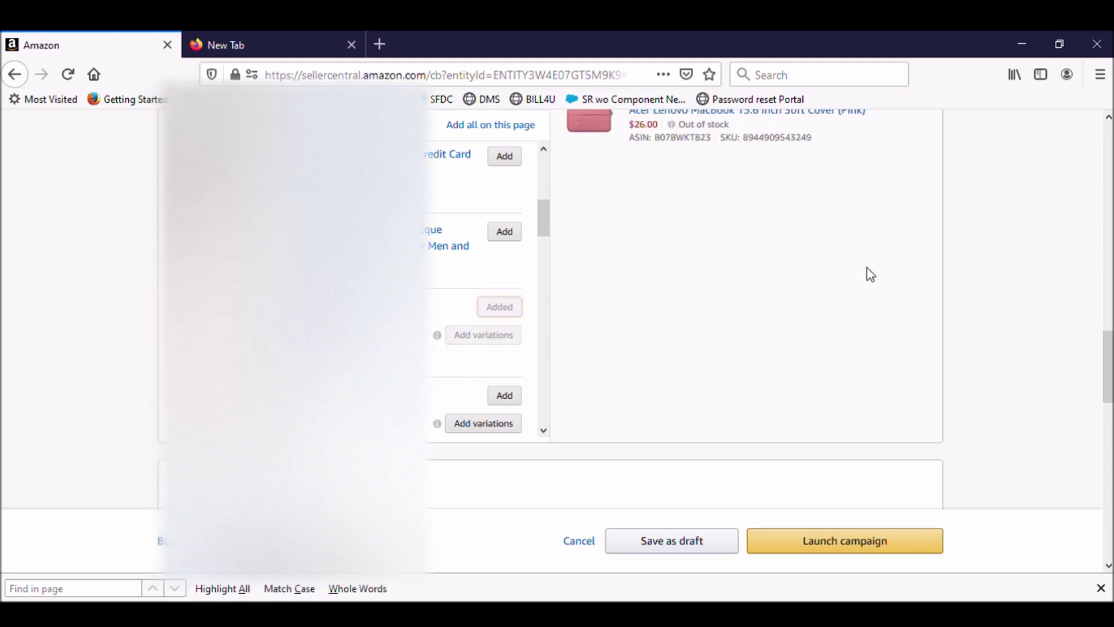
pyautogui.scroll(4, 697, 261)
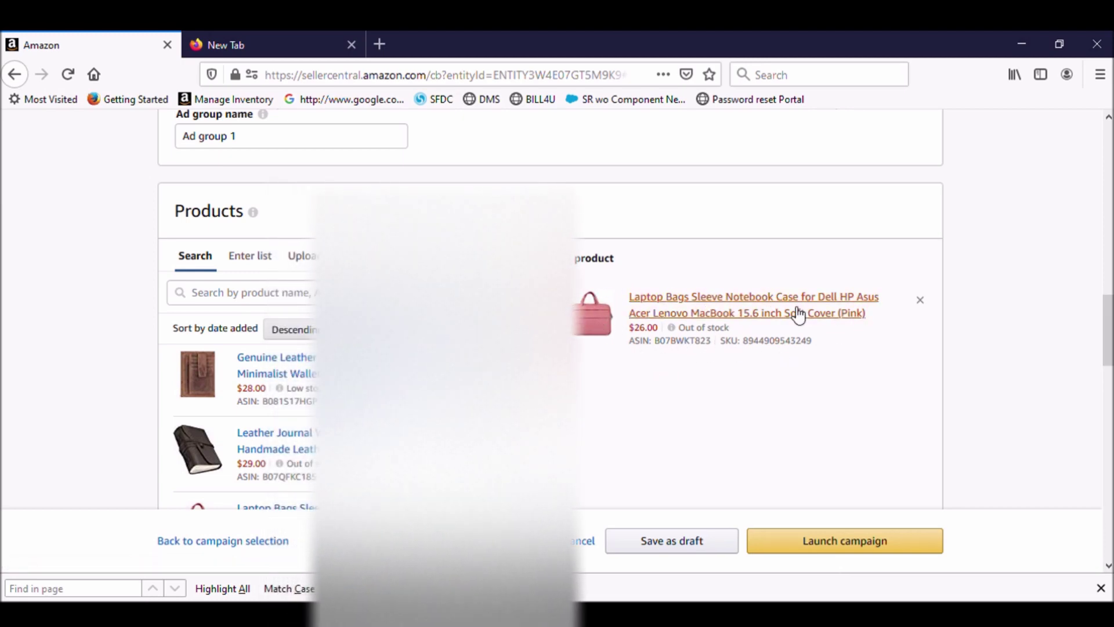
# Step: Set the default bid for automatic targeting to $0.02
pyautogui.scroll(-10, 926, 310)
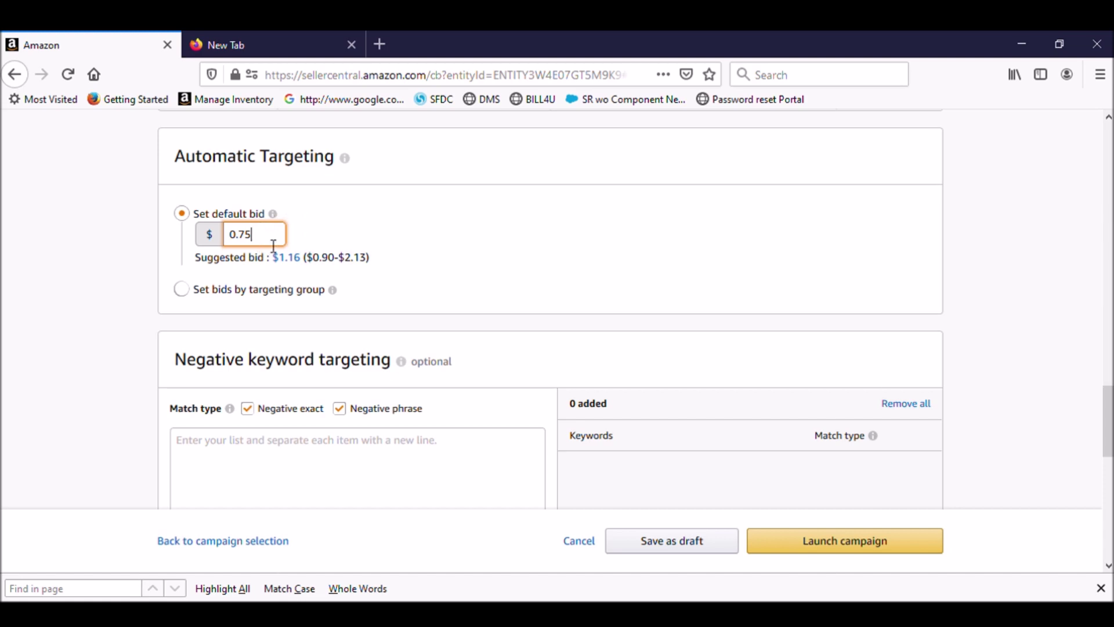
pyautogui.moveTo(273, 246); pyautogui.dragTo(238, 244)
pyautogui.write('0.02')
pyautogui.moveTo(273, 213)
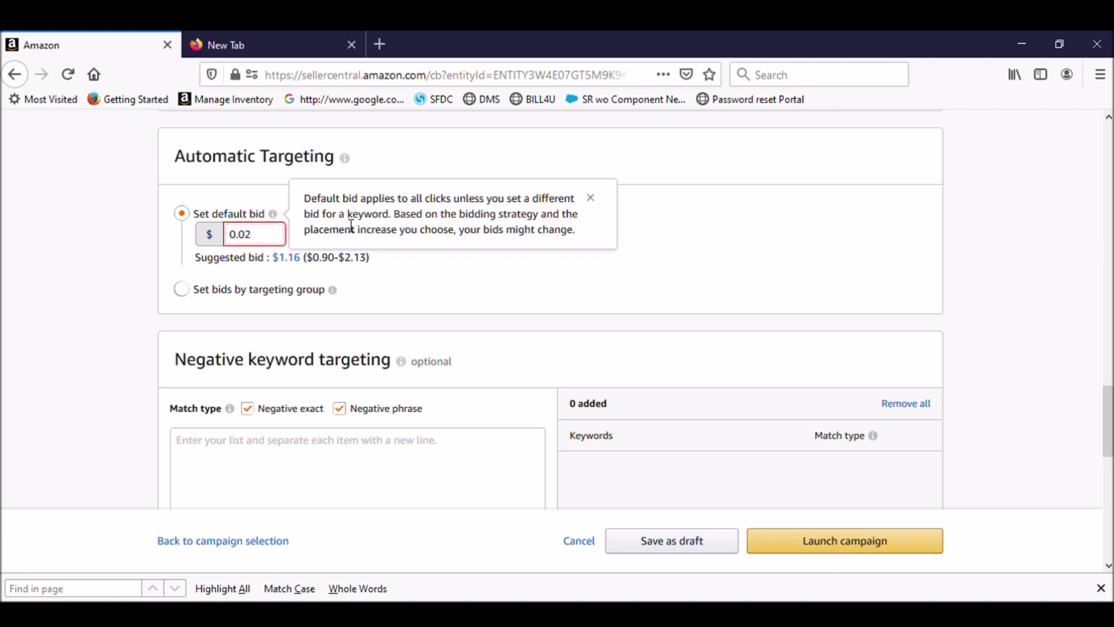
pyautogui.click(509, 279)
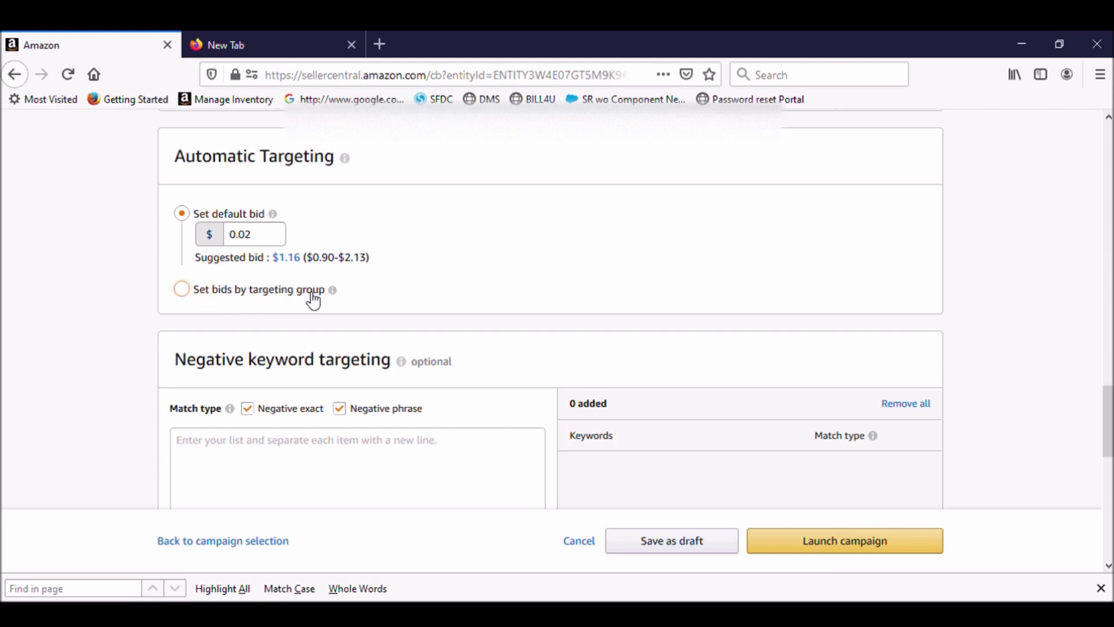
pyautogui.moveTo(333, 290)
# Step: Add "school kids" as a negative keyword with only the Negative exact match type
pyautogui.scroll(-4, 1105, 418)
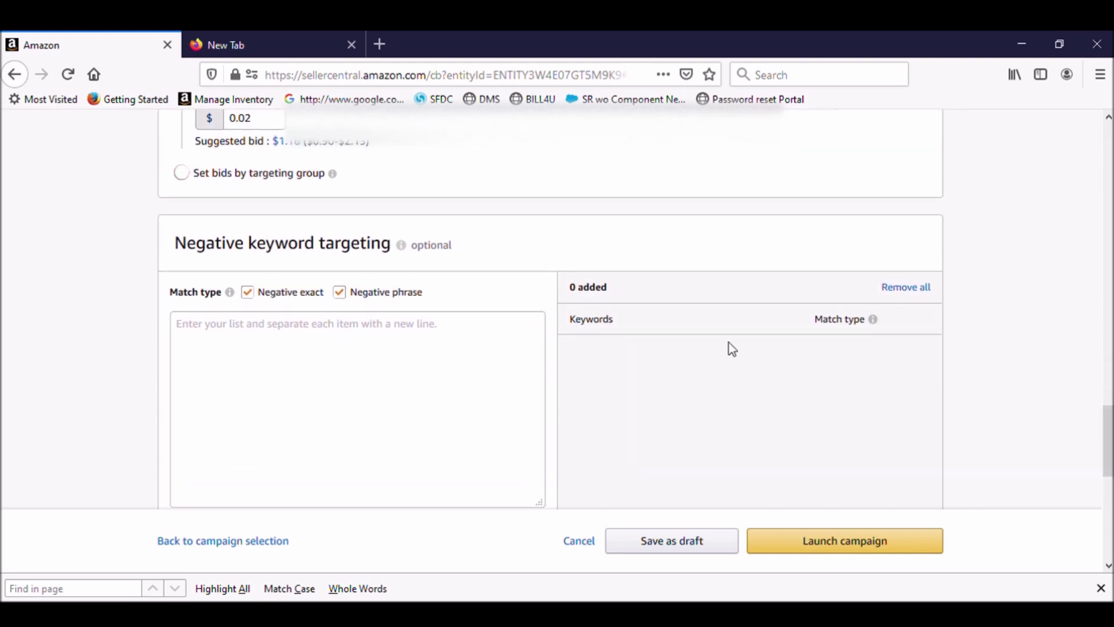
pyautogui.click(235, 361)
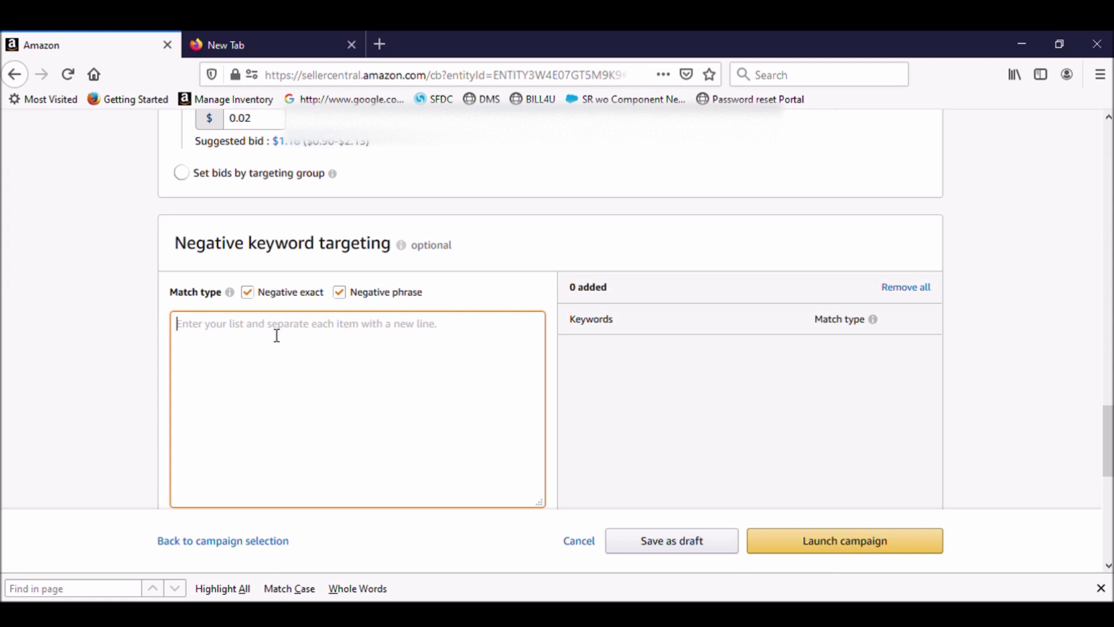
pyautogui.write('school')
pyautogui.write(' bag')
pyautogui.press('BackSpace')
pyautogui.press('BackSpace')
pyautogui.press('BackSpace')
pyautogui.press('BackSpace')
pyautogui.write('kids')
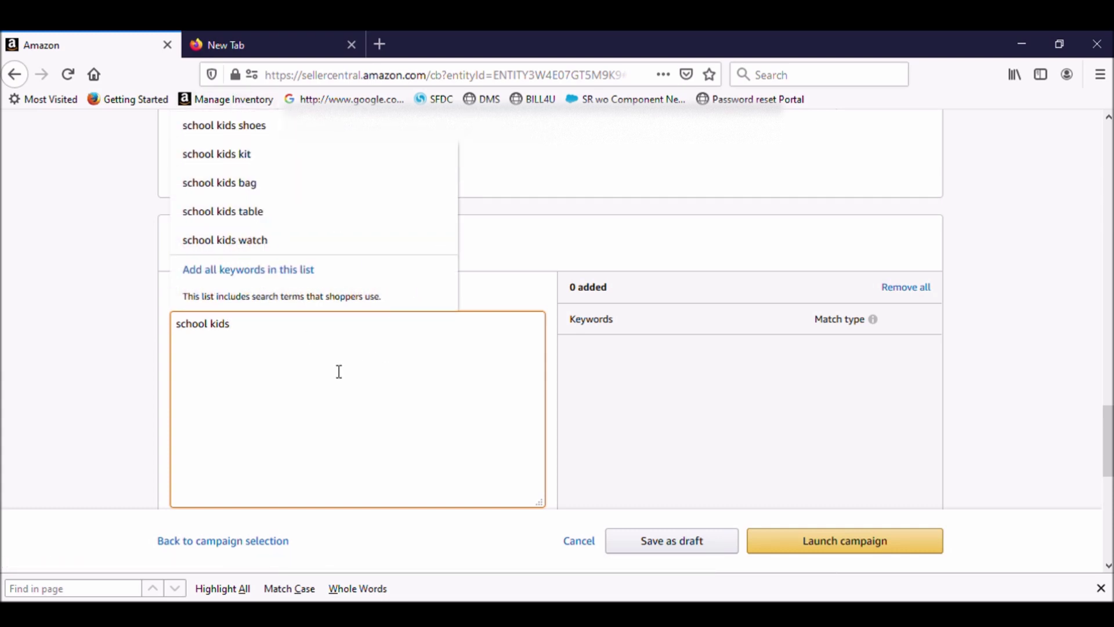
pyautogui.click(526, 270)
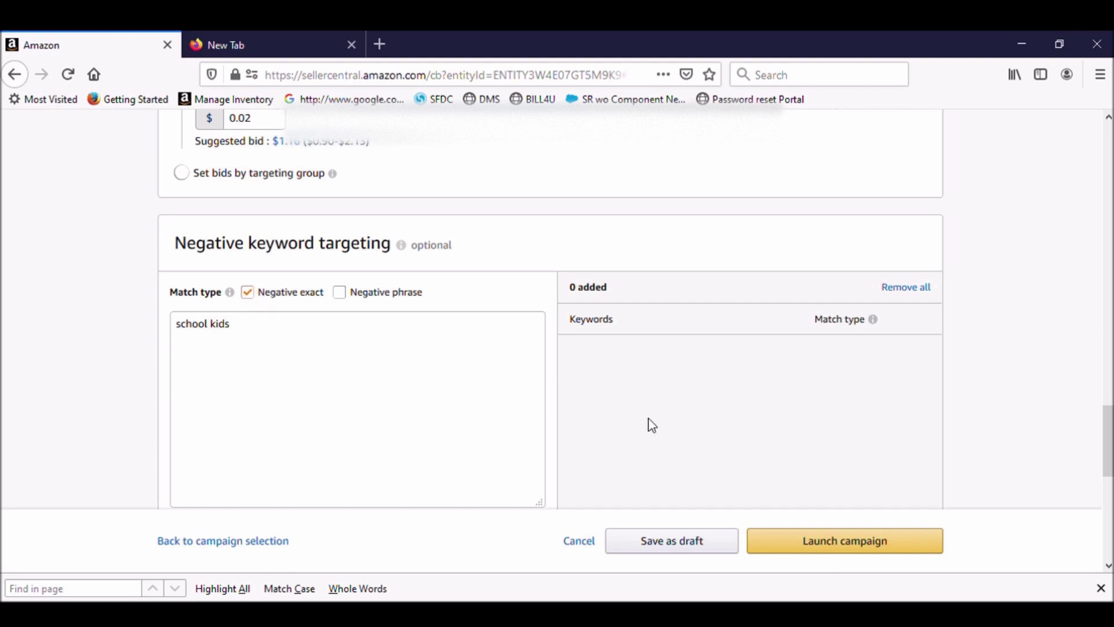
pyautogui.moveTo(1109, 441); pyautogui.dragTo(1108, 480)
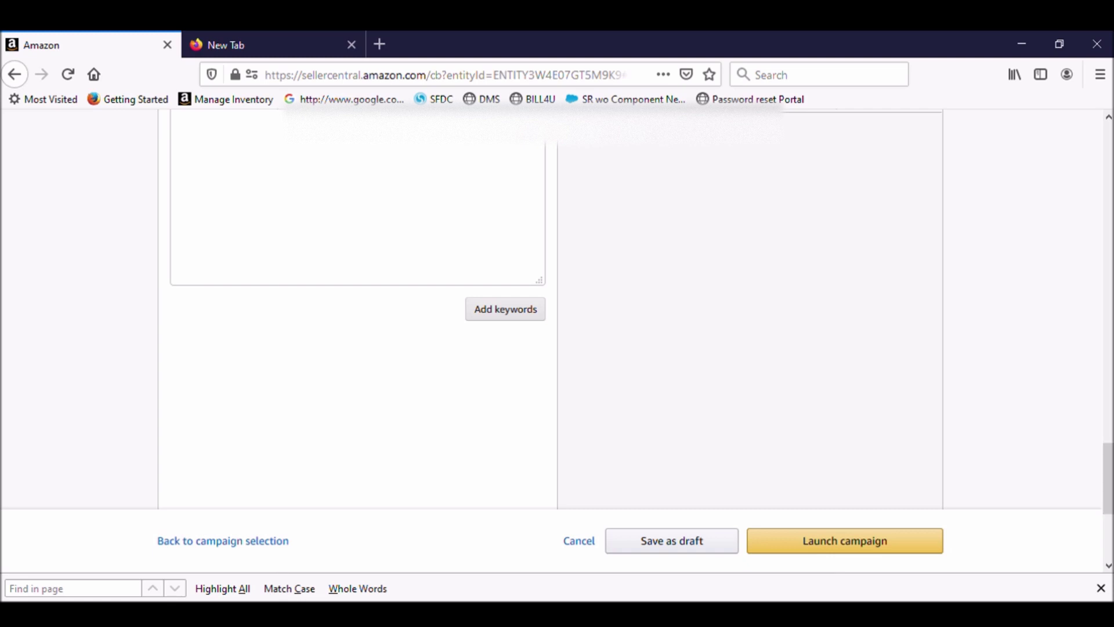
pyautogui.click(504, 311)
pyautogui.scroll(5, 889, 409)
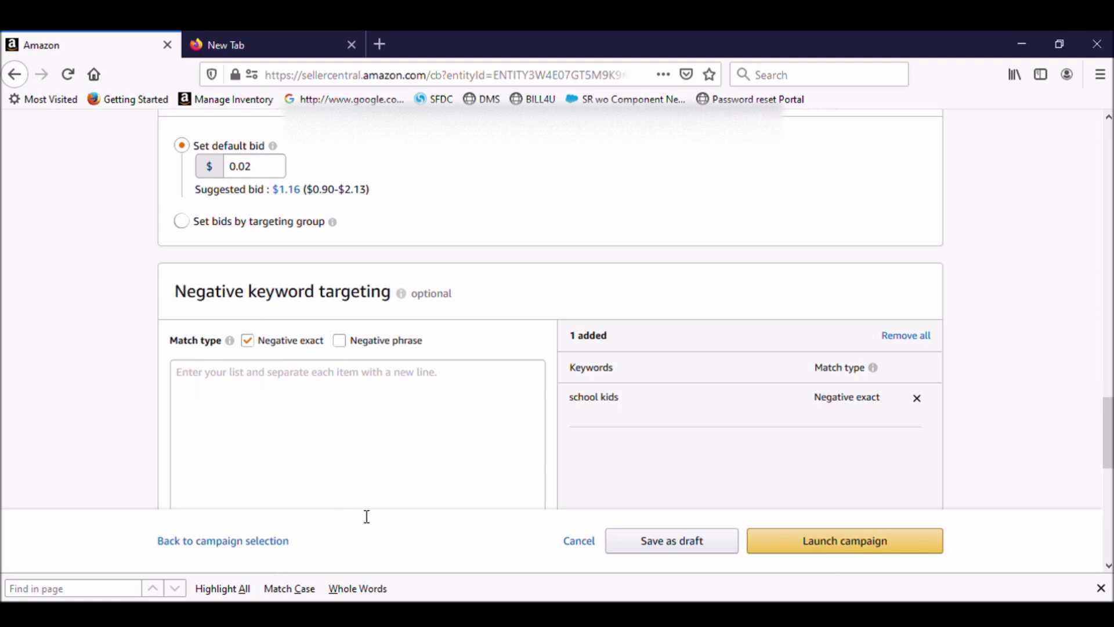
# Step: Launch the campaign and review its campaign and ad group summary
pyautogui.scroll(-5, 557, 307)
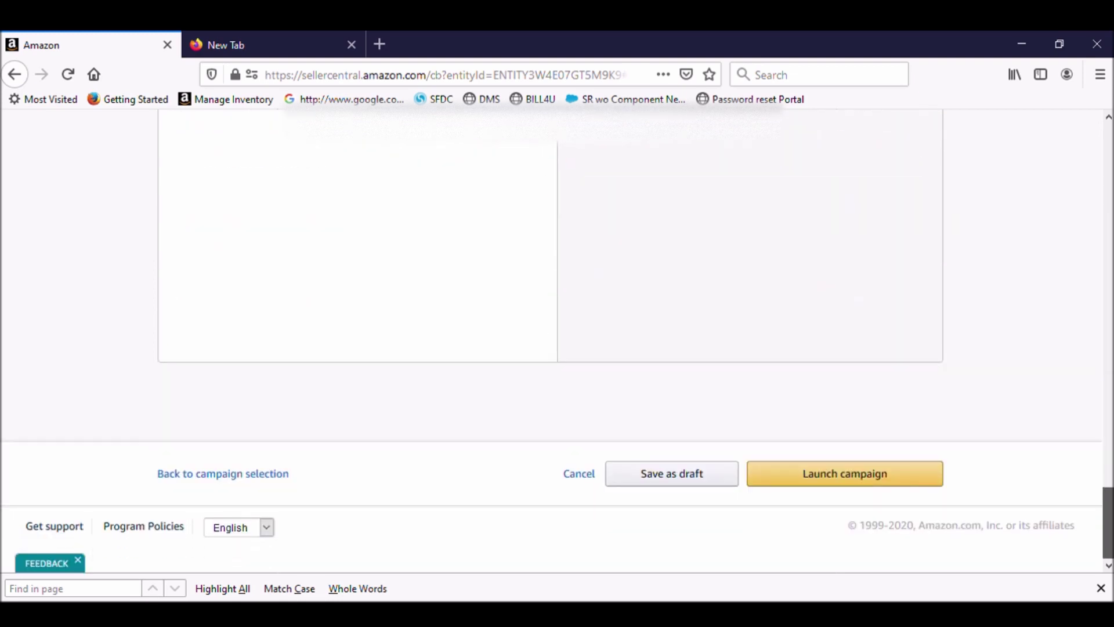
pyautogui.click(837, 480)
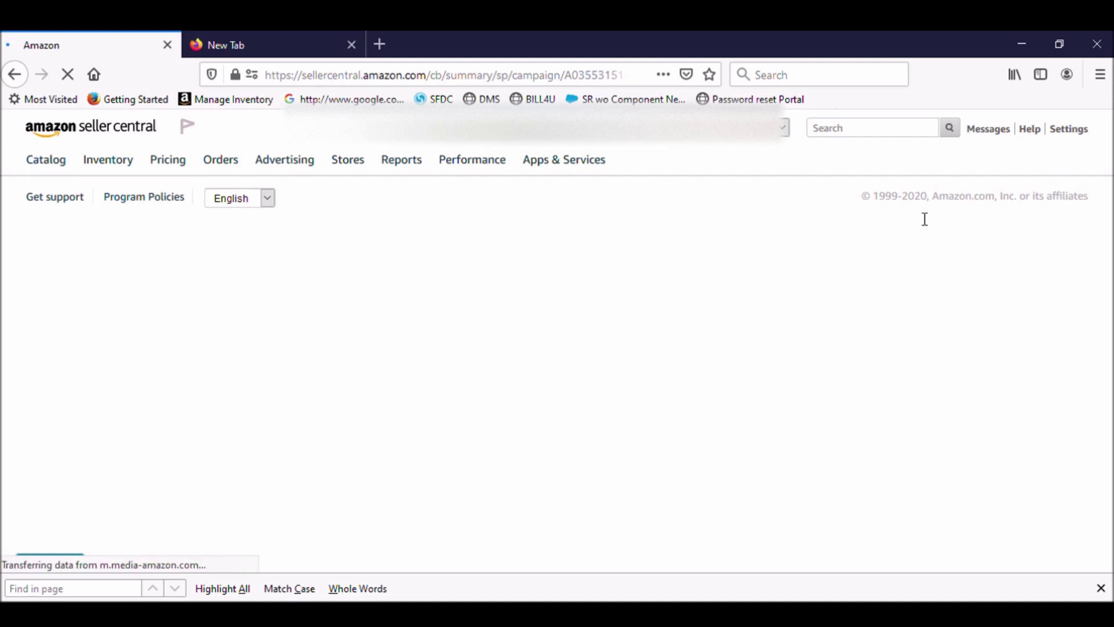
pyautogui.scroll(-2, 702, 216)
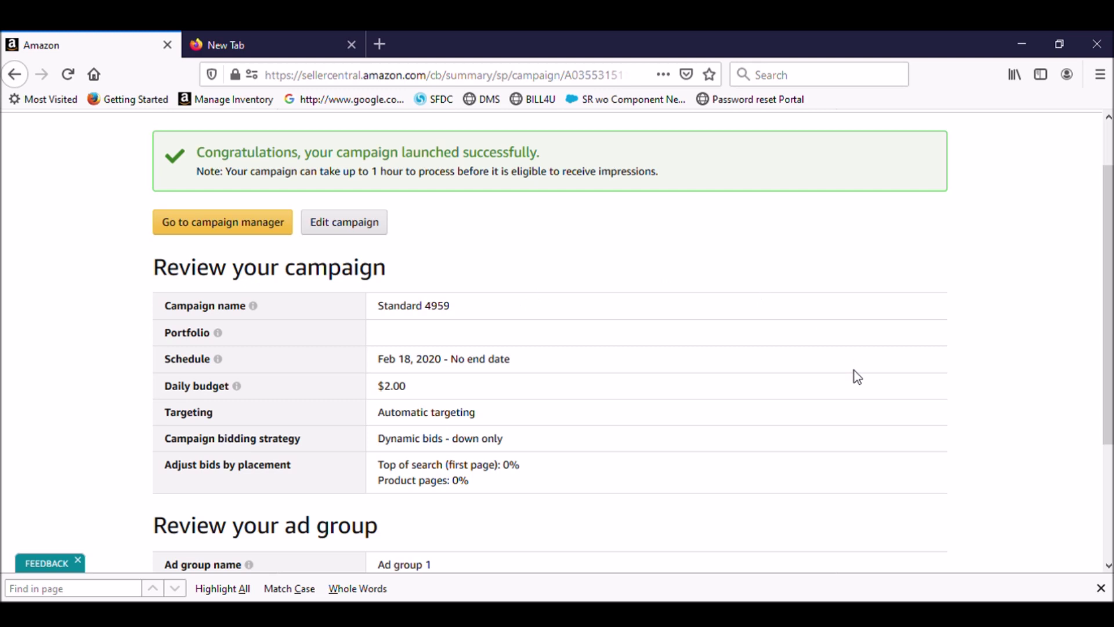
pyautogui.scroll(-1, 812, 374)
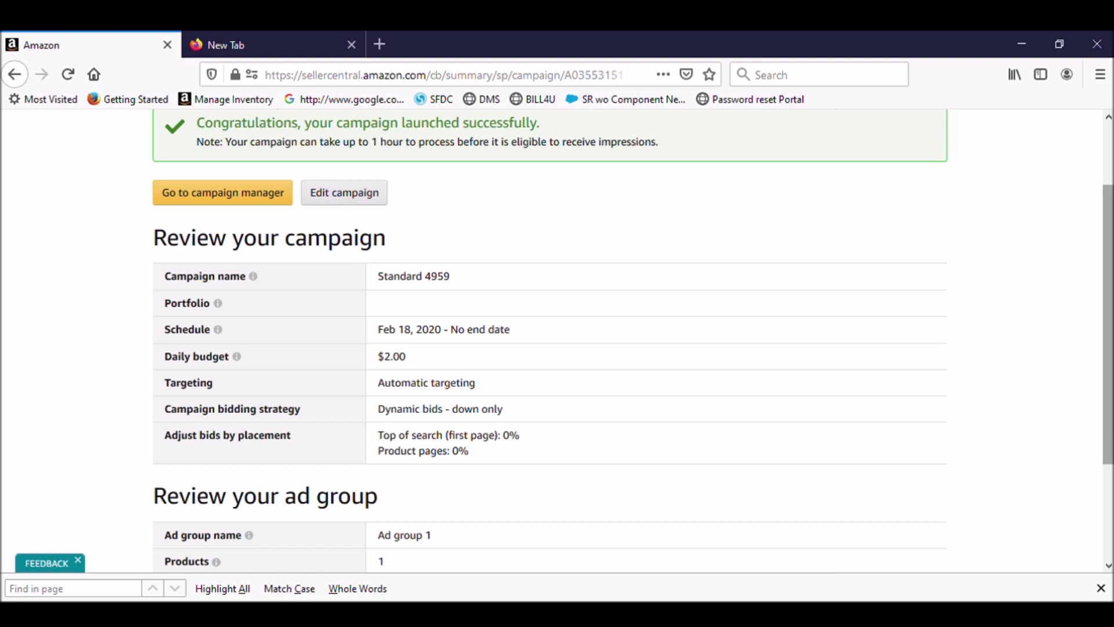
pyautogui.scroll(-5, 869, 402)
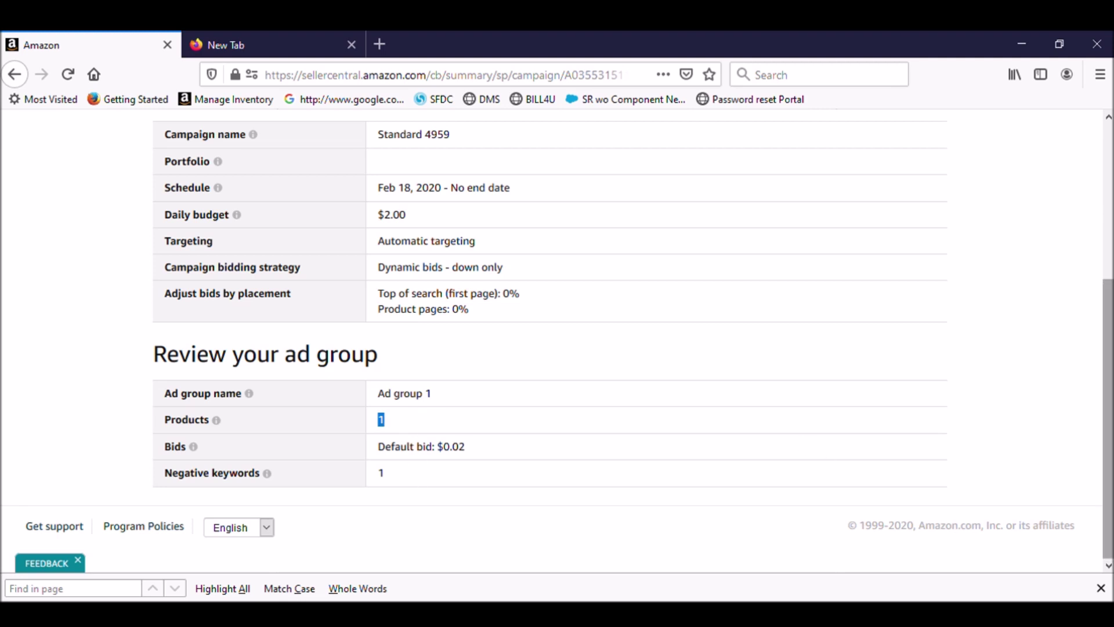
pyautogui.scroll(5, 1087, 338)
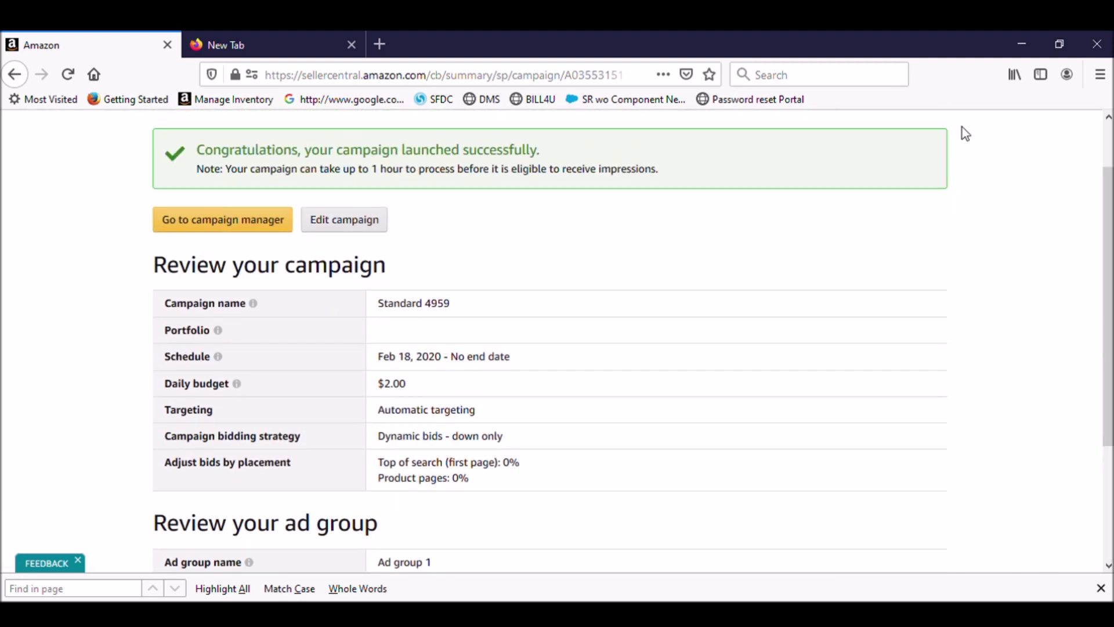